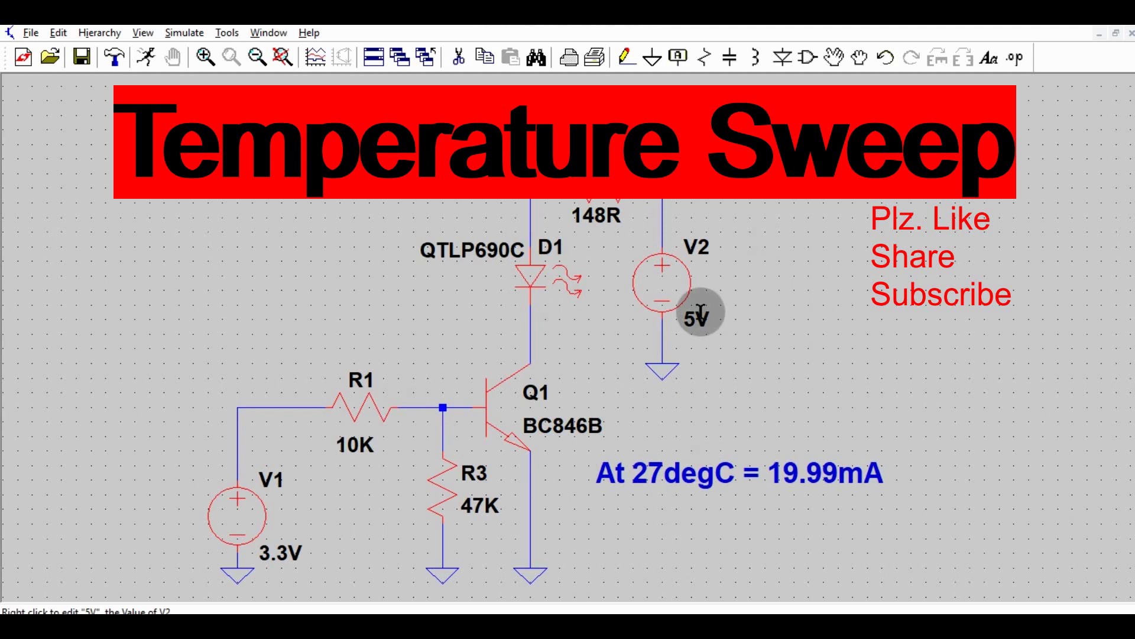
Step: Search the help topics for "temp"
click(309, 36)
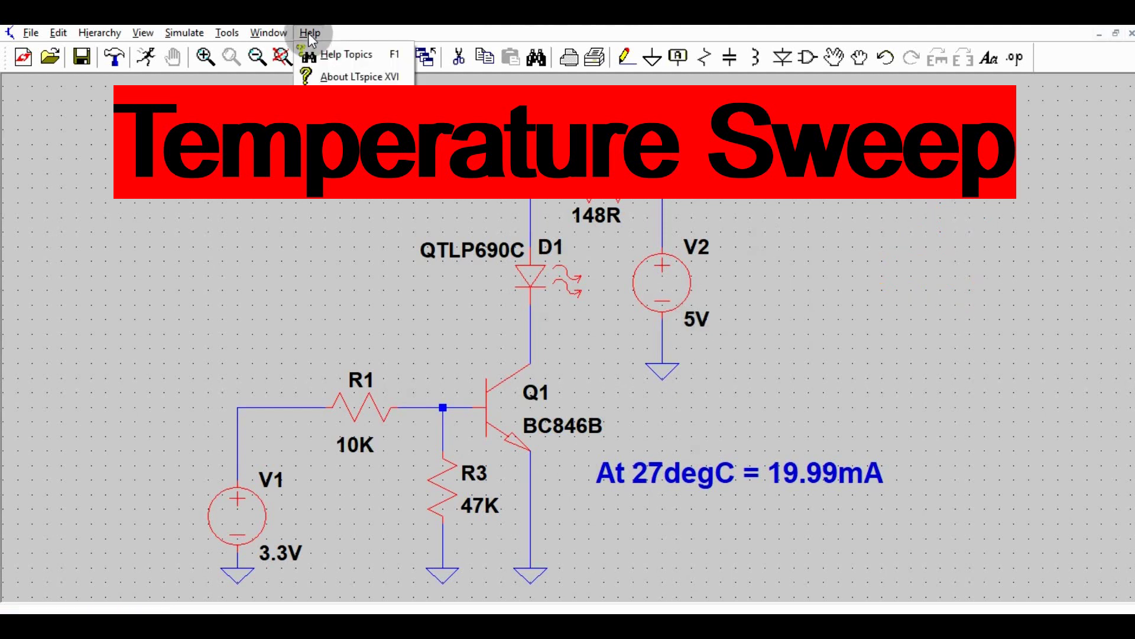
click(366, 57)
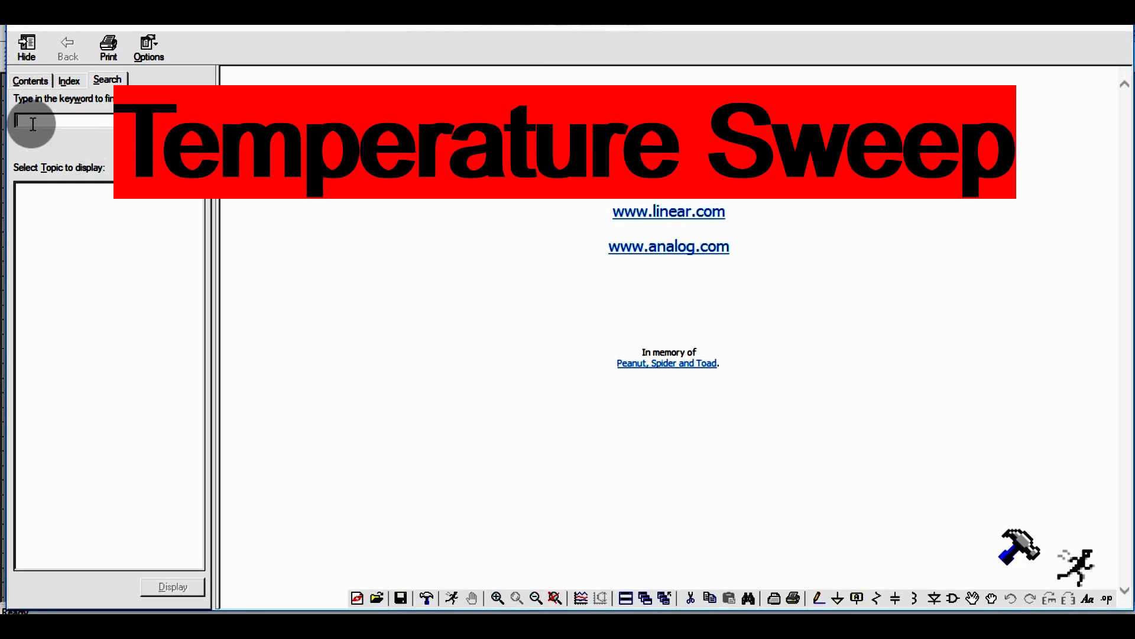
text(temp)
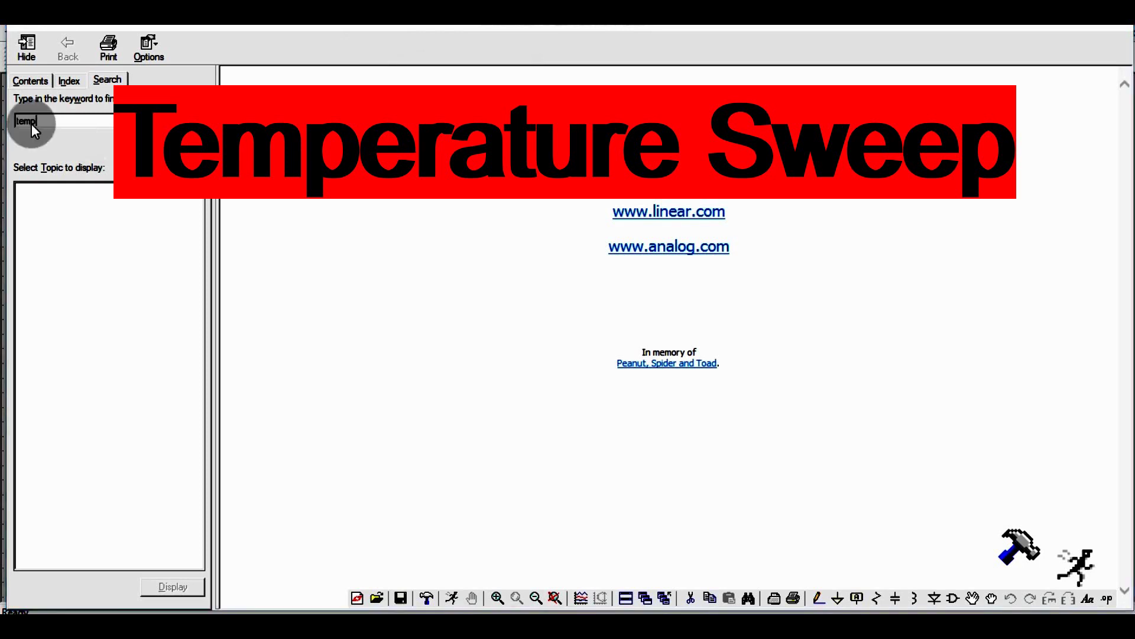
key(Return)
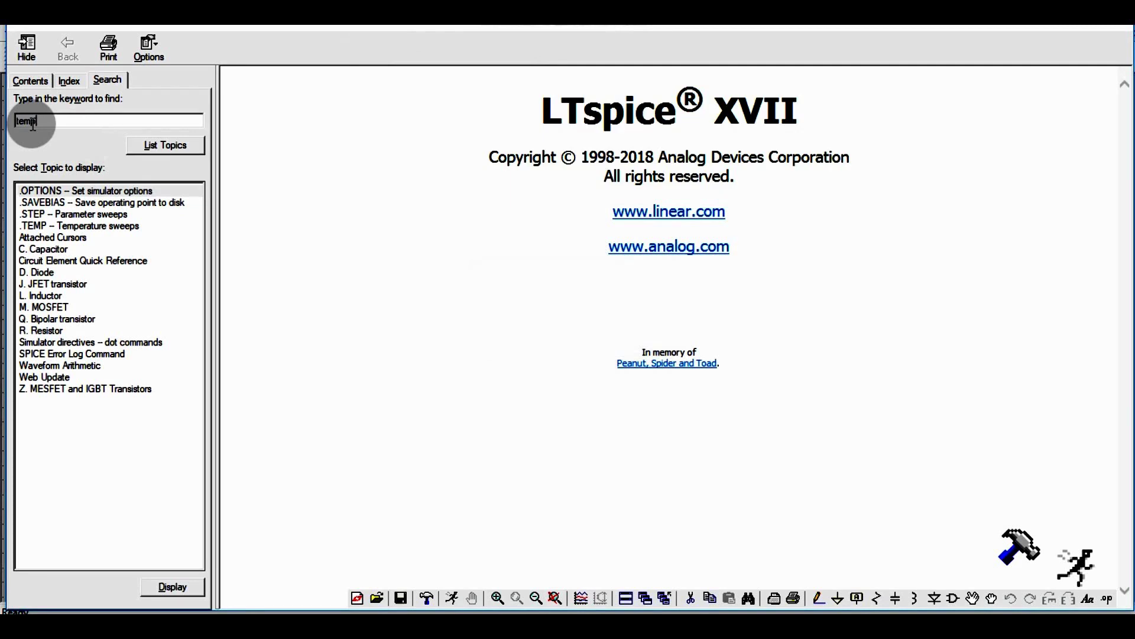
Step: Look up the temp keyword and its default in the .OPTIONS simulator options help topic
double_click(71, 188)
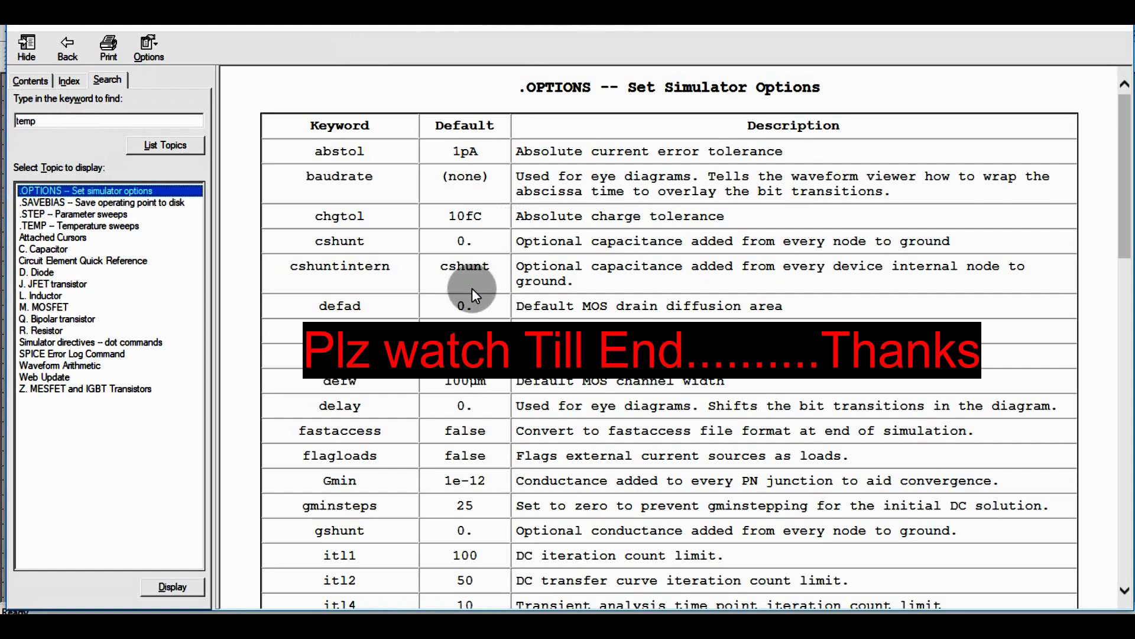
scroll(459, 284, down, 15)
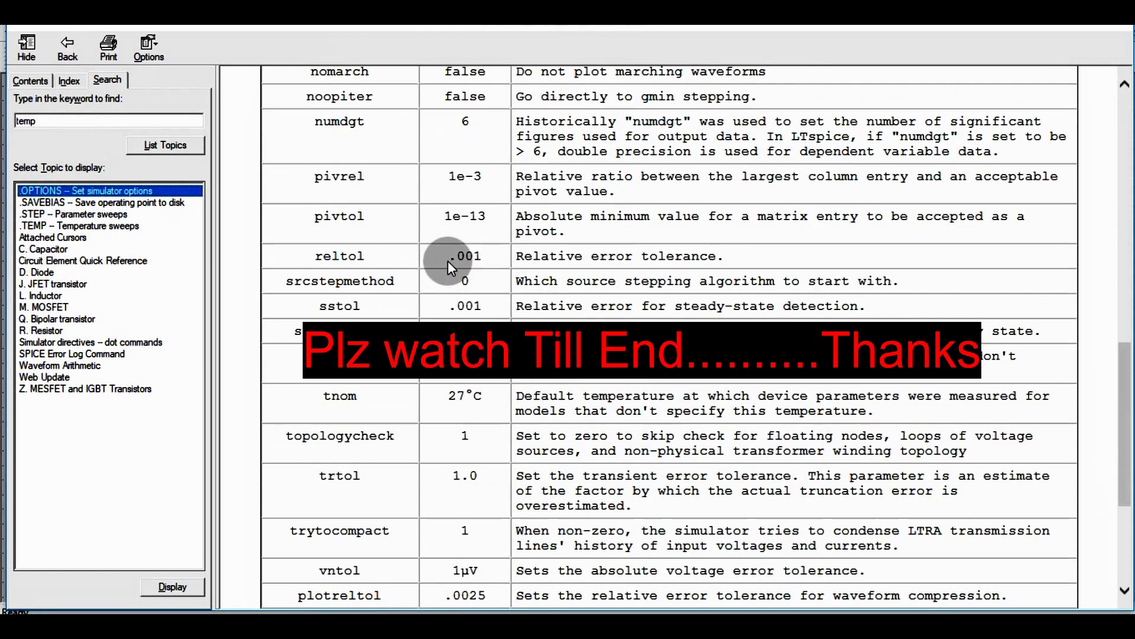
scroll(449, 261, down, 6)
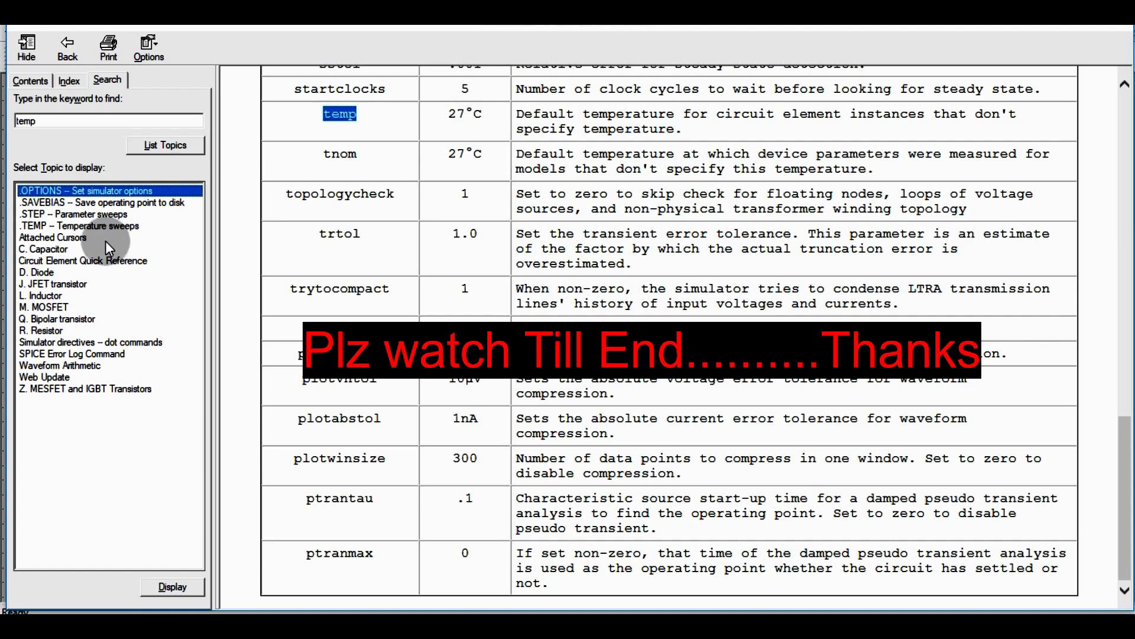
Step: Read the syntax in the .TEMP temperature sweeps help topic, and close the help
click(50, 226)
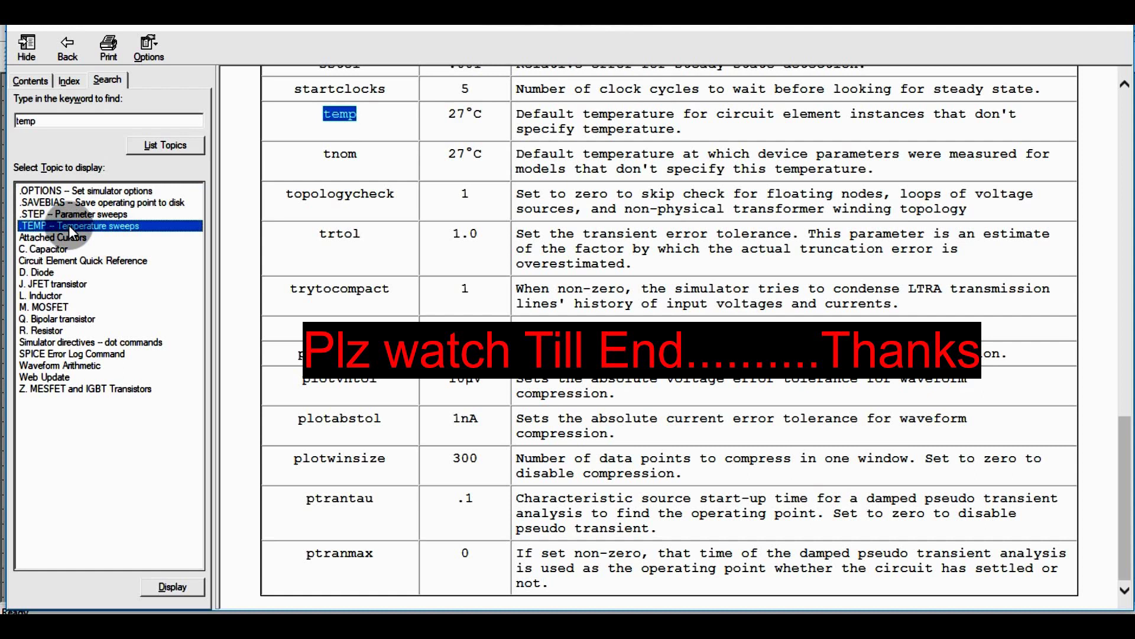
double_click(69, 226)
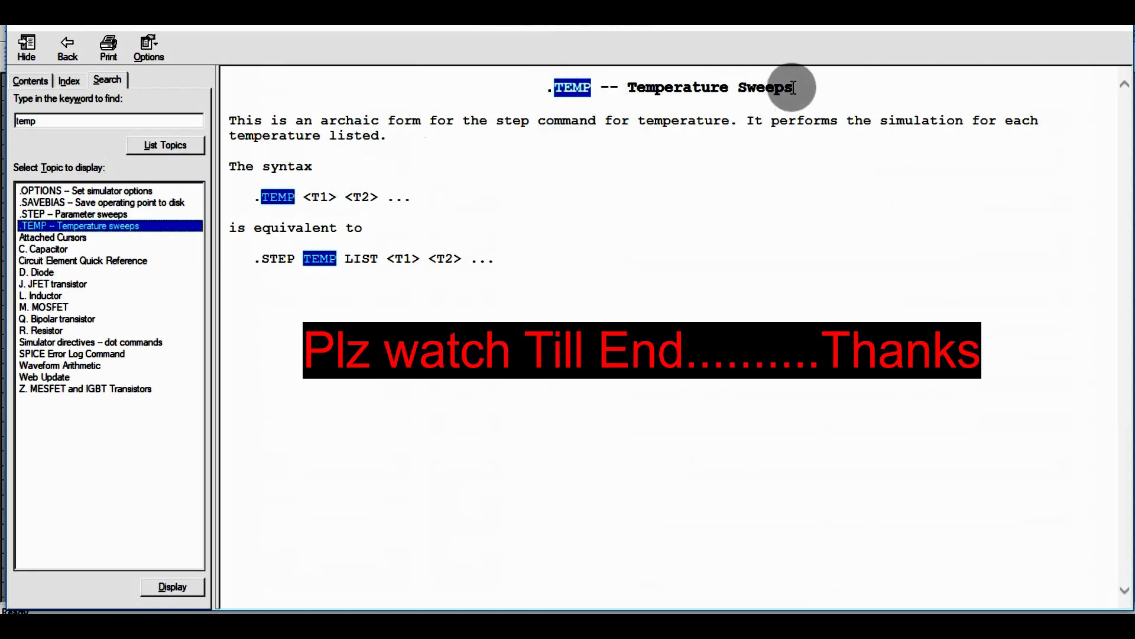
drag(792, 89, 556, 88)
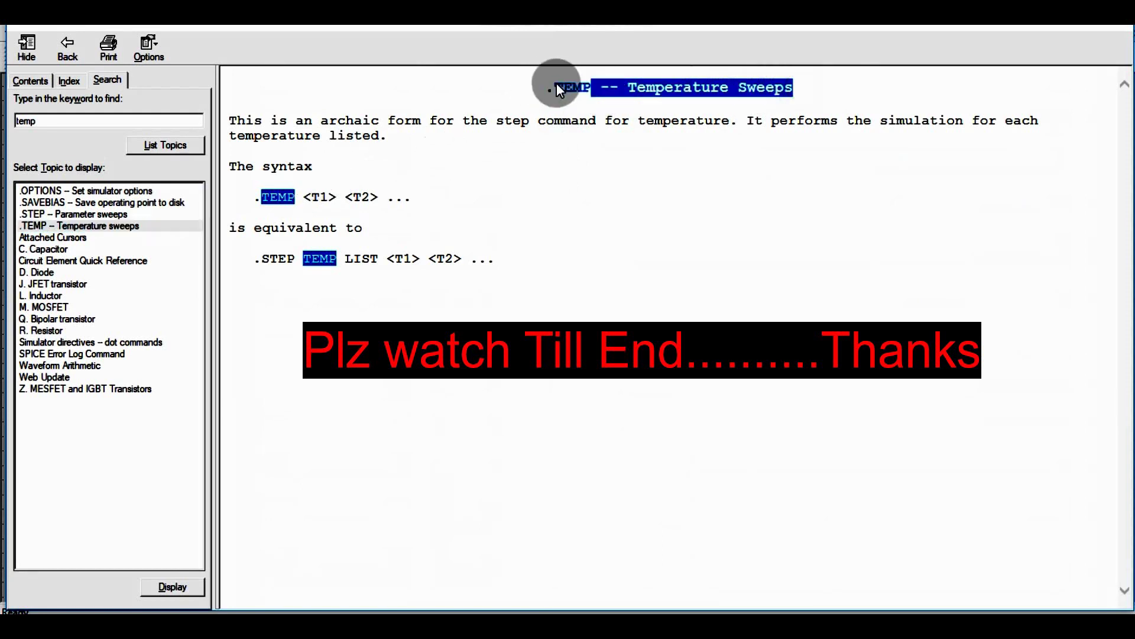
click(336, 169)
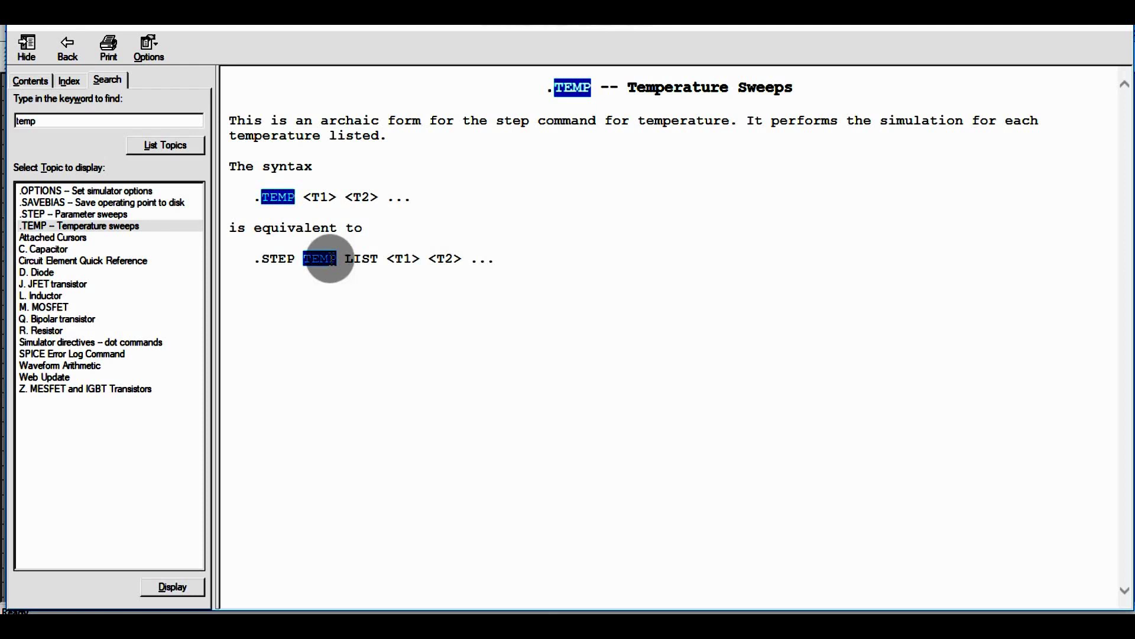
click(1104, 30)
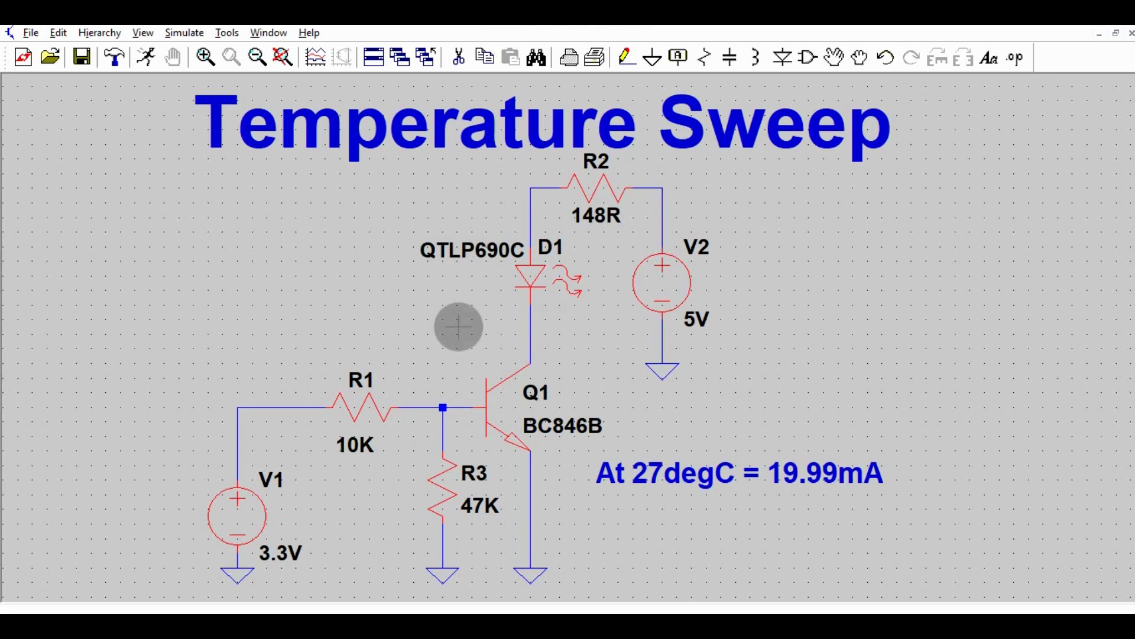
Step: Run the LED driver simulation and tile the schematic and waveform windows vertically
click(146, 58)
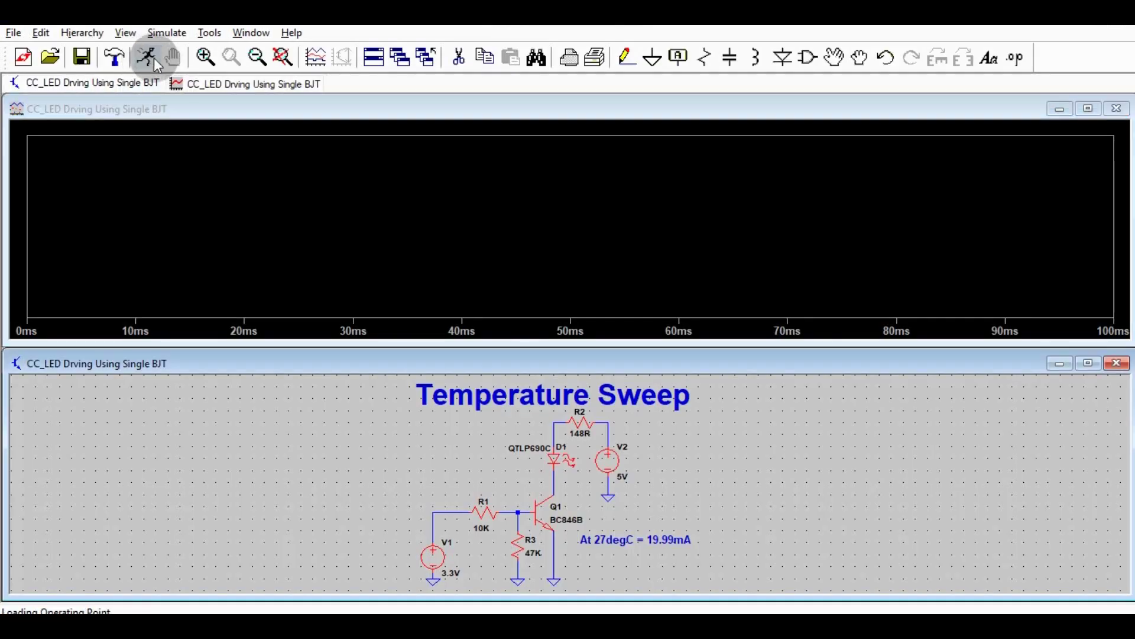
click(244, 34)
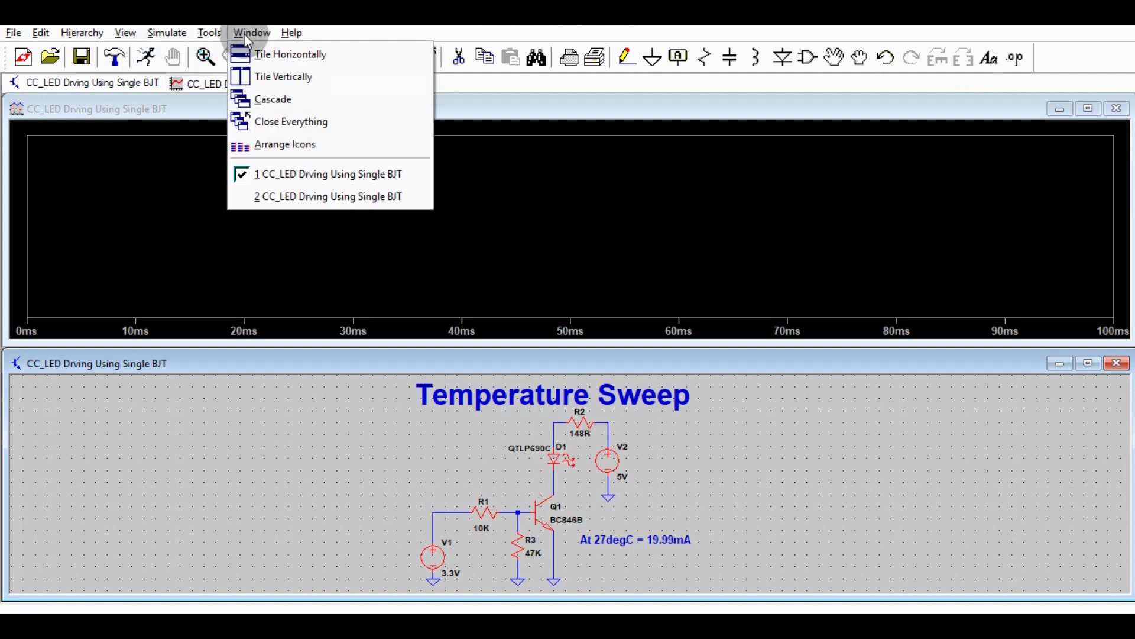
click(274, 76)
Step: Plot the current through LED D1 in the waveform window
scroll(300, 197, up, 3)
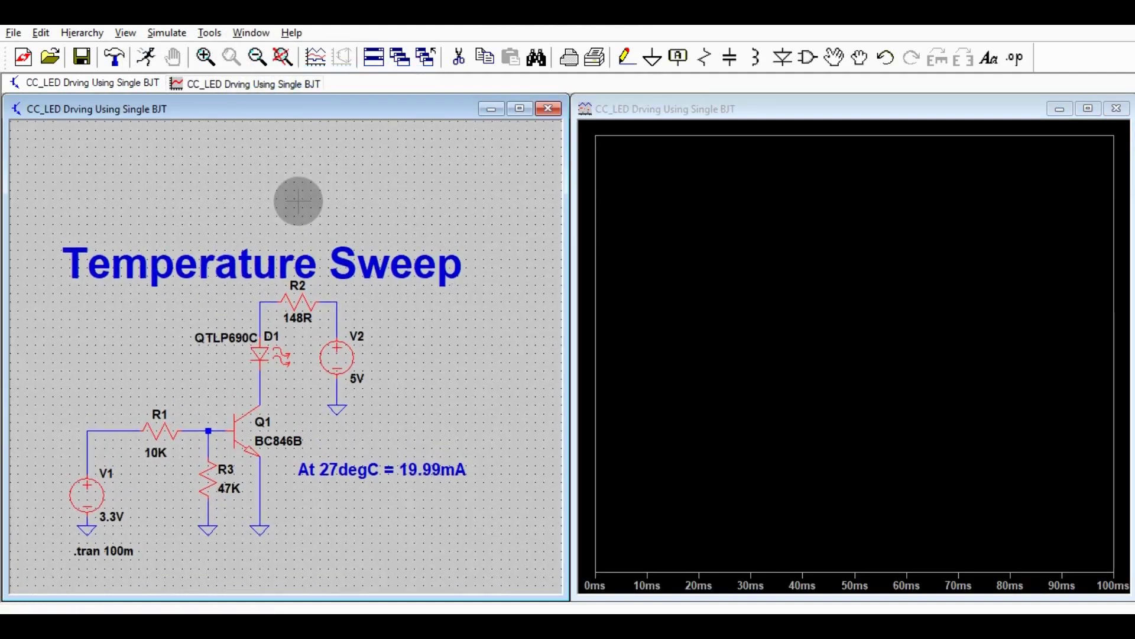
scroll(316, 179, up, 2)
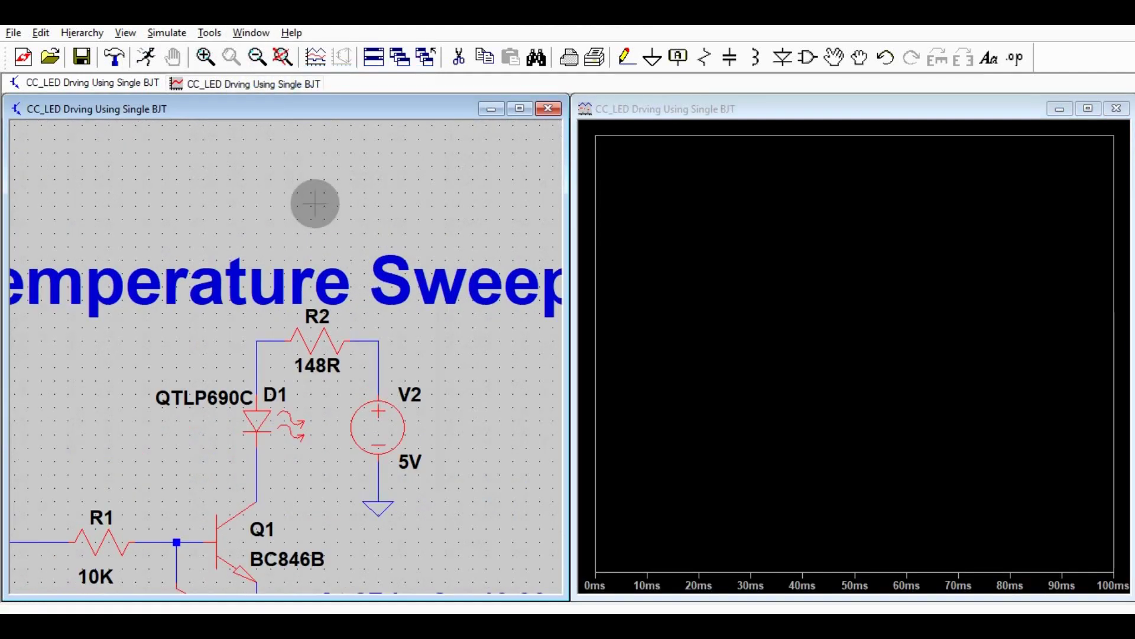
scroll(315, 203, down, 4)
scroll(315, 204, up, 3)
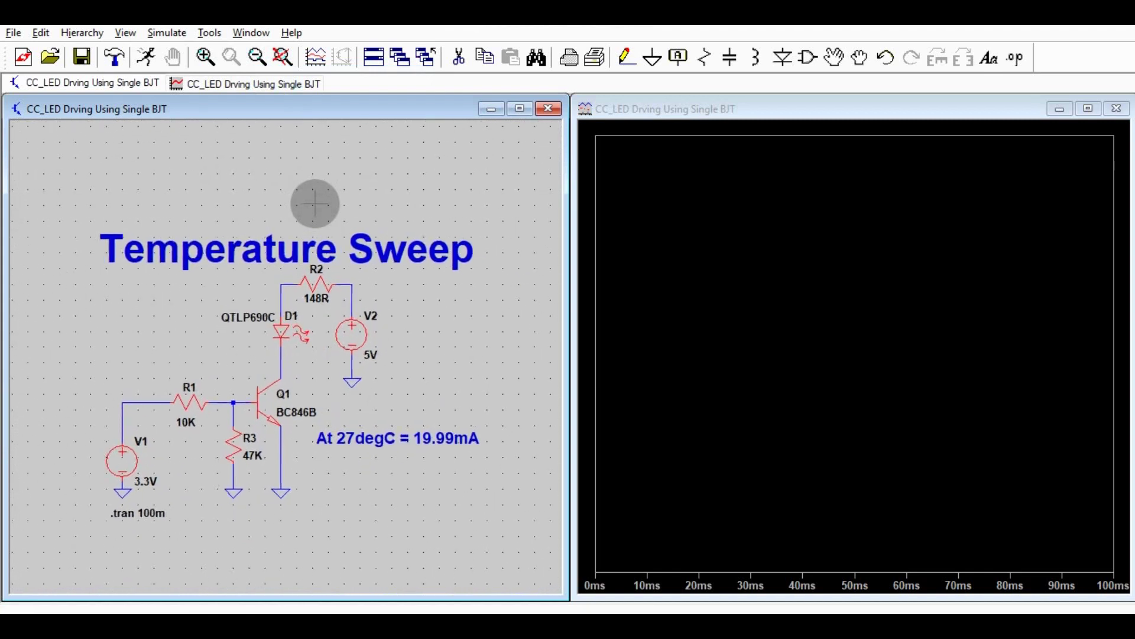
scroll(317, 198, up, 1)
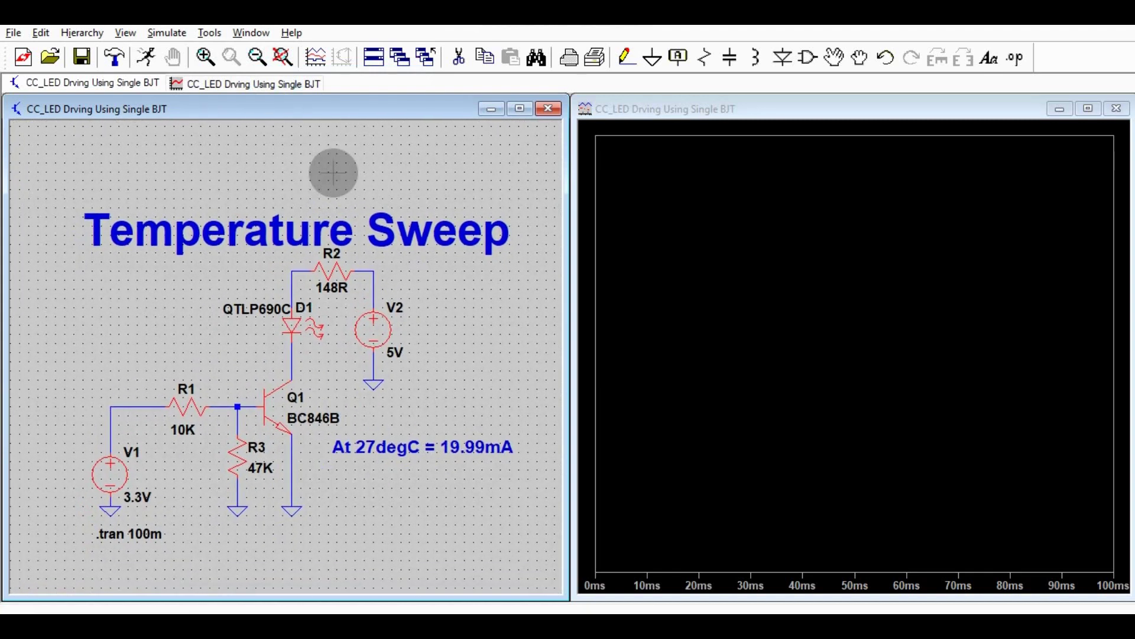
scroll(333, 172, up, 2)
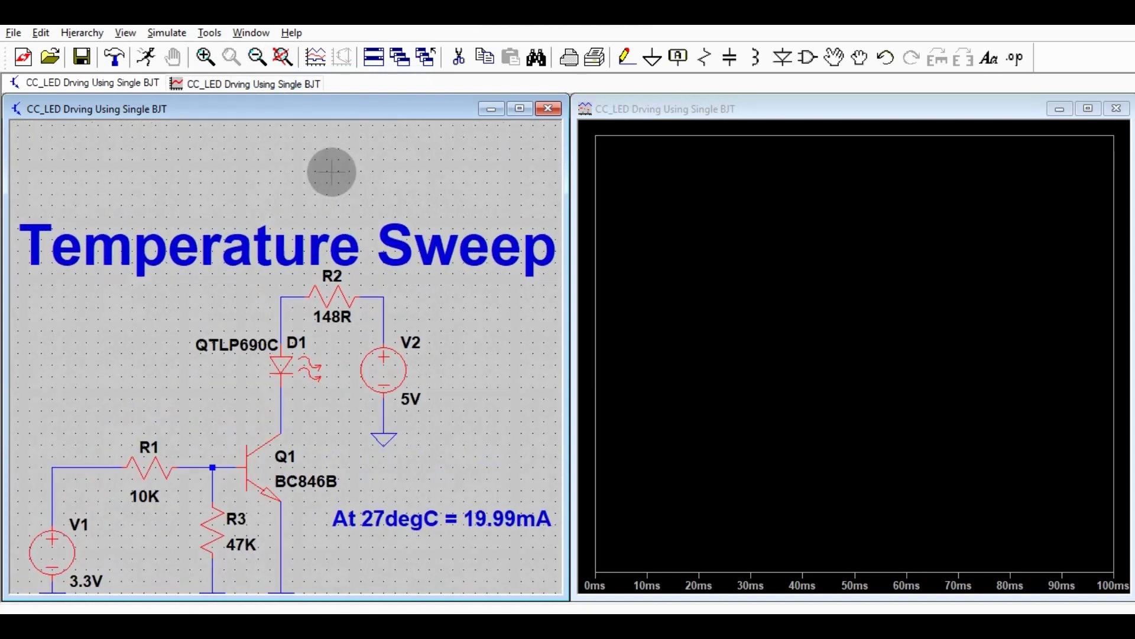
scroll(332, 172, down, 1)
drag(332, 172, 317, 172)
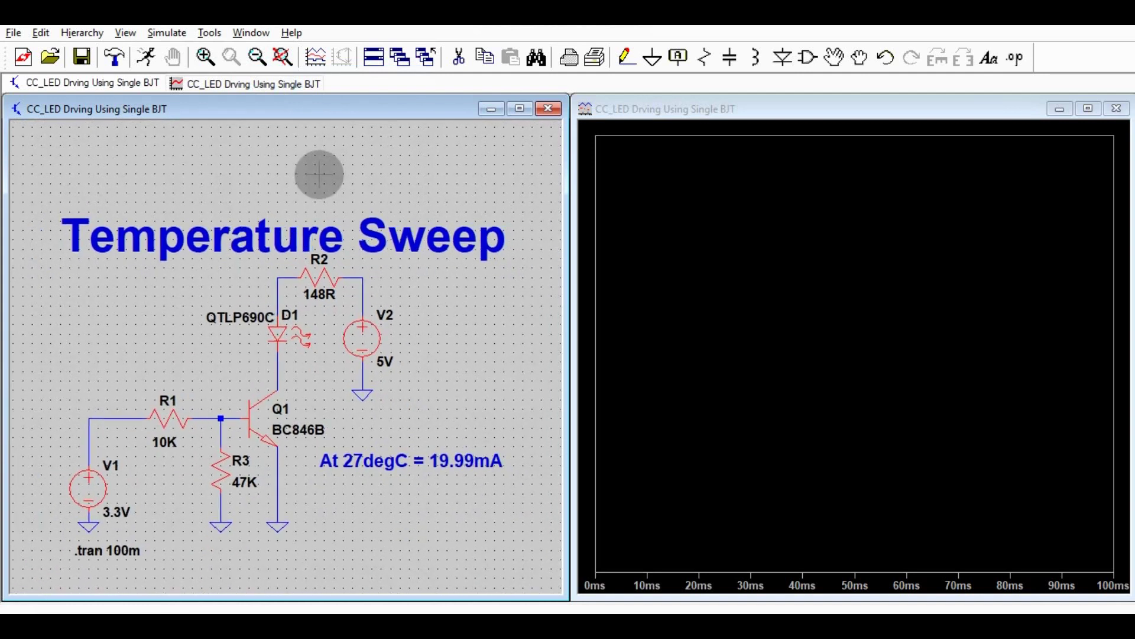
scroll(320, 174, up, 1)
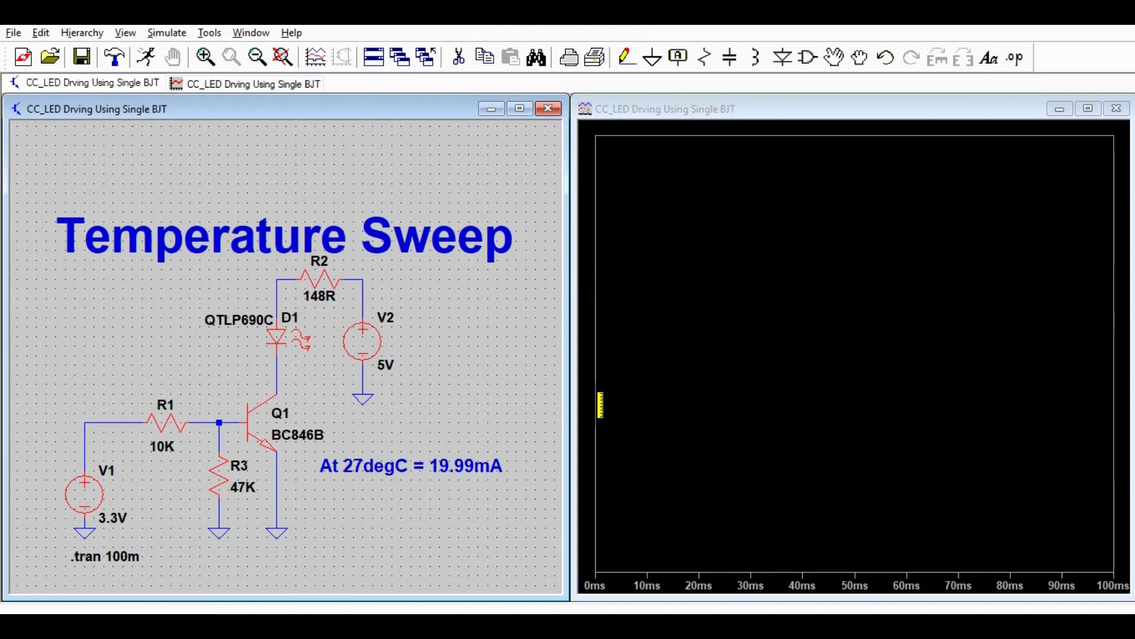
click(284, 330)
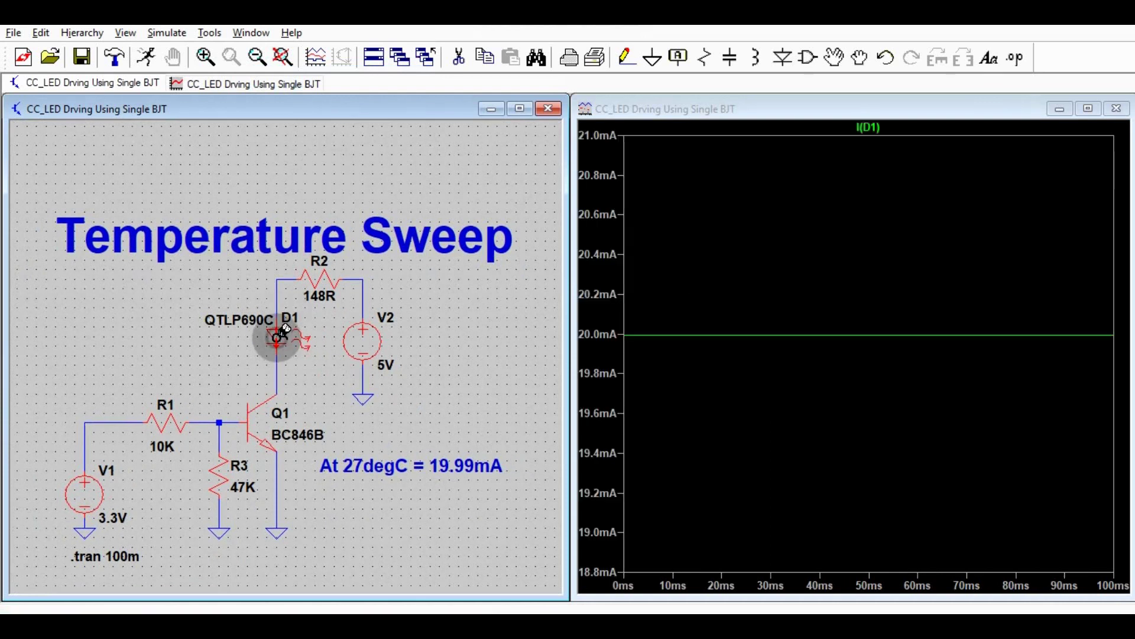
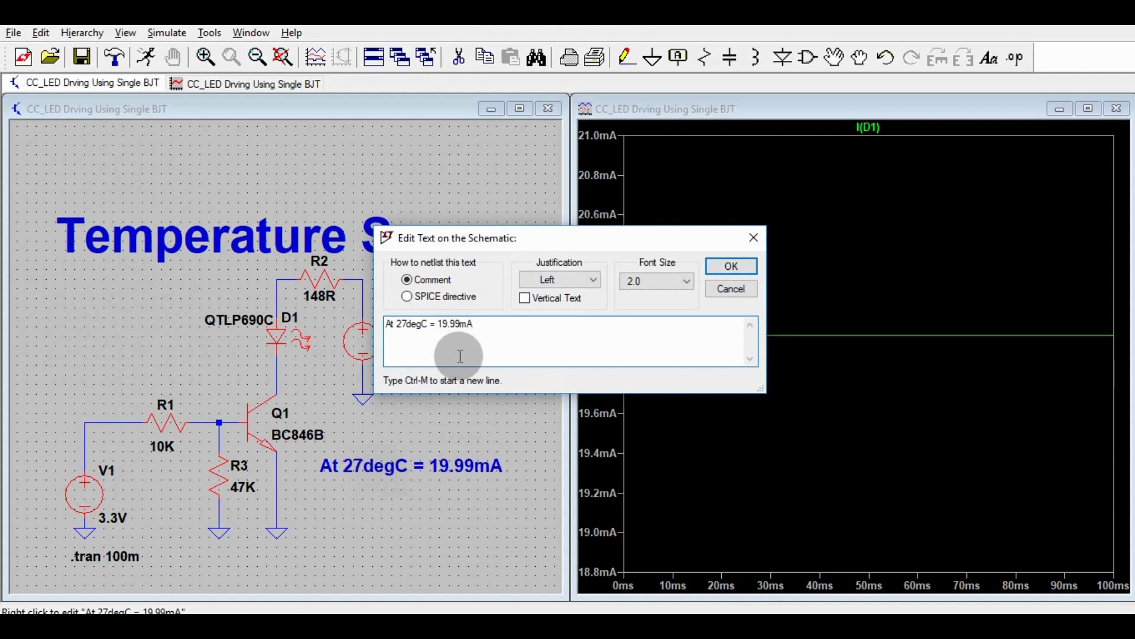
Step: Change the current in the 27degC schematic comment to 19.994mA
click(466, 324)
text(4)
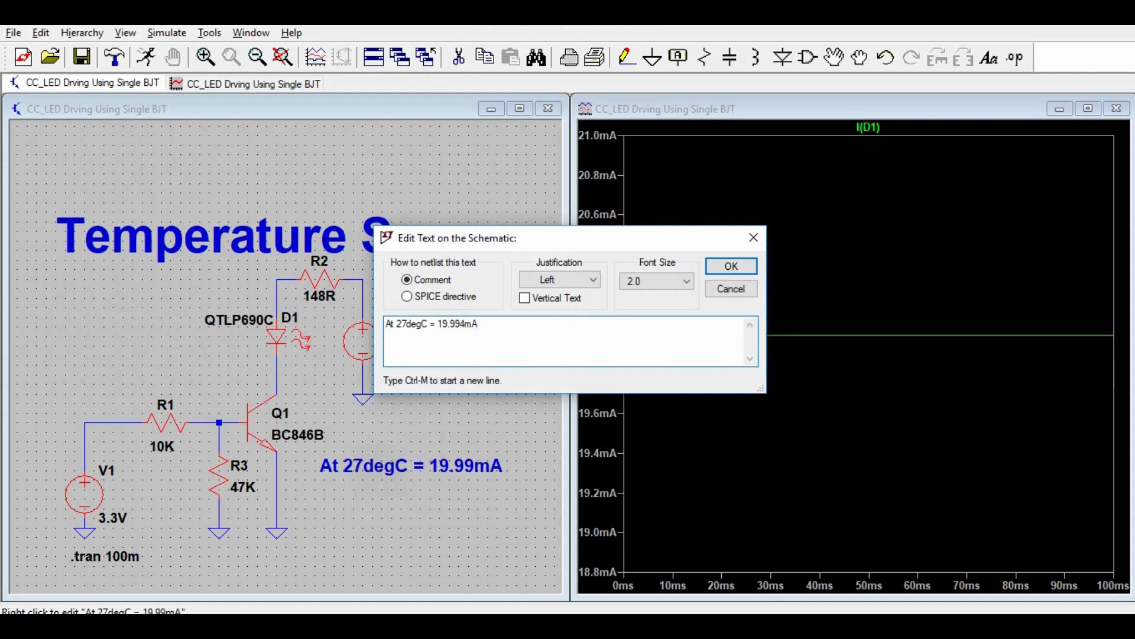
click(731, 265)
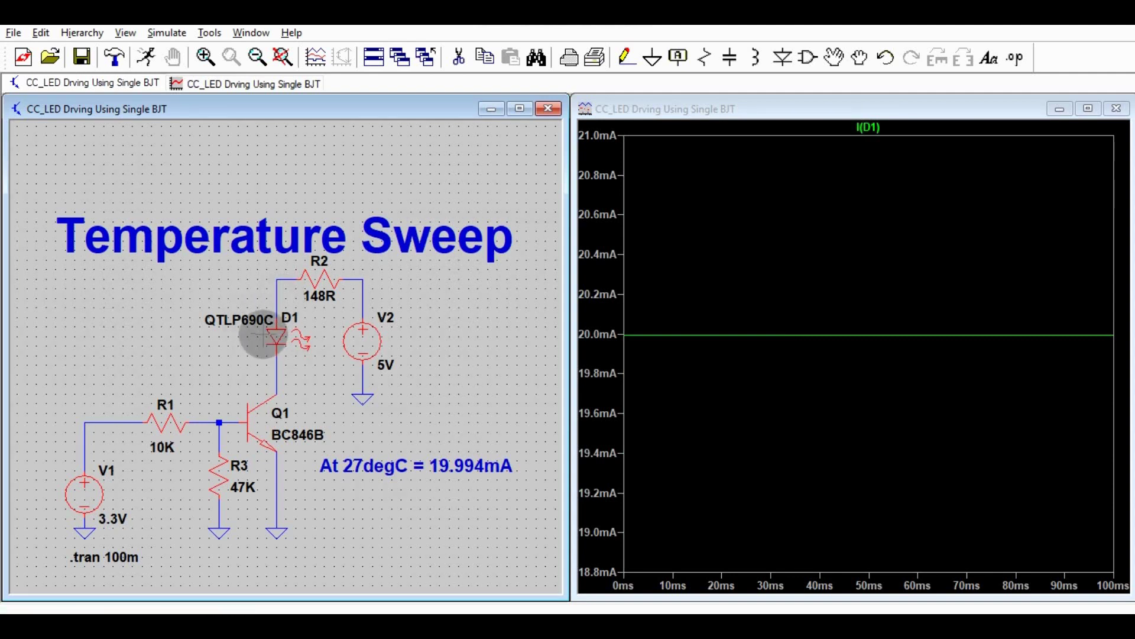
click(1014, 59)
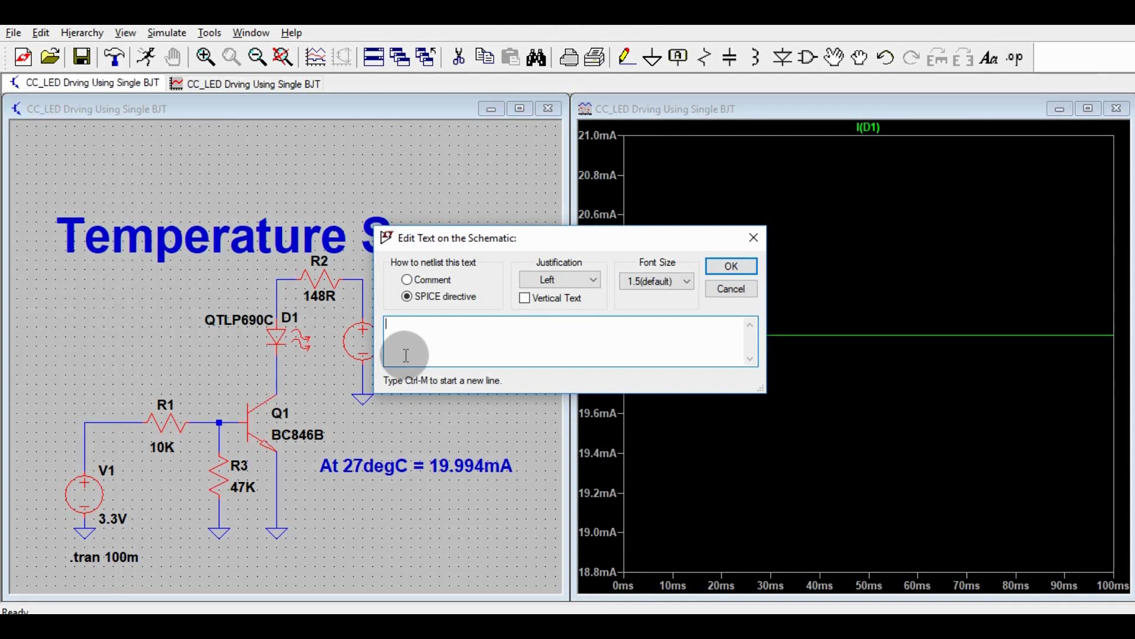
text(.ste)
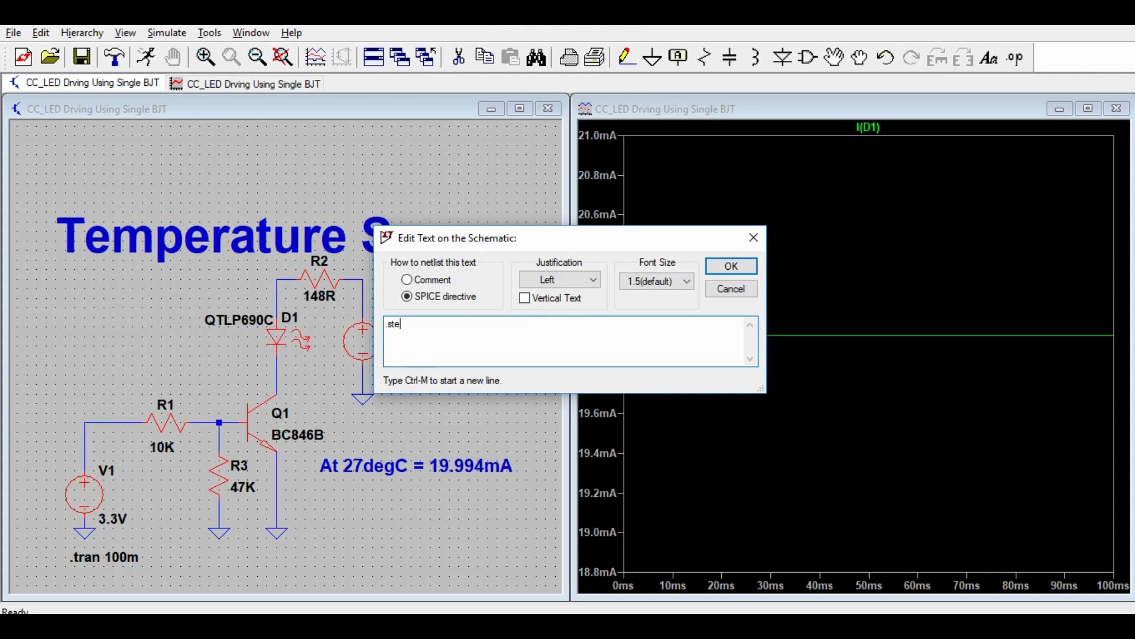
text(p TEMP LIST 0 5 10 15 20 25 30)
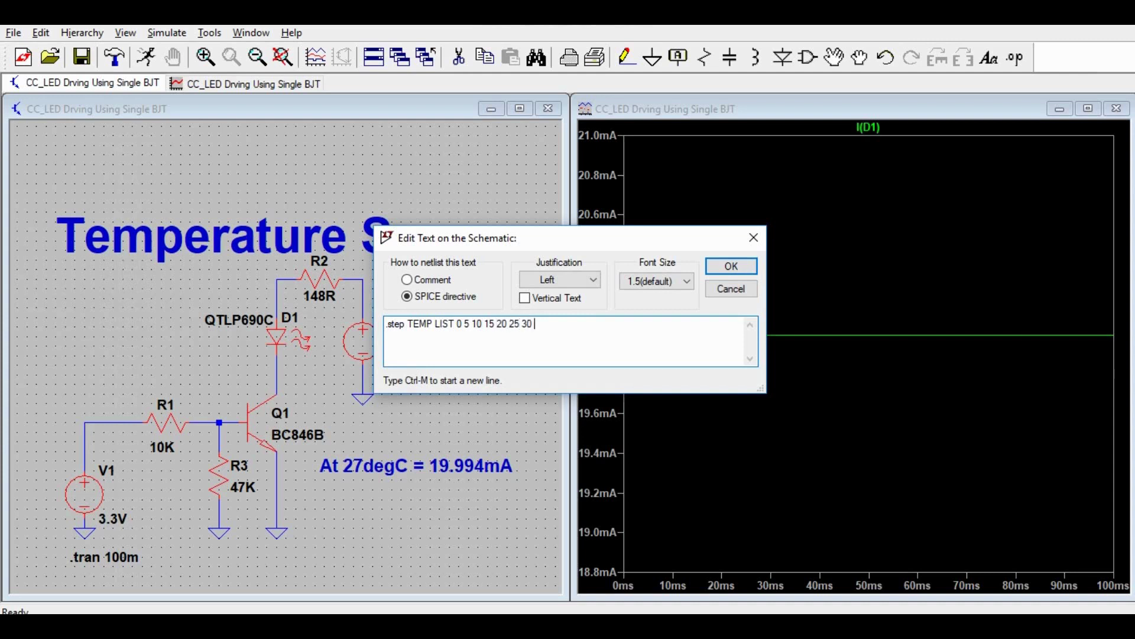
text( 35 40 45 50 55)
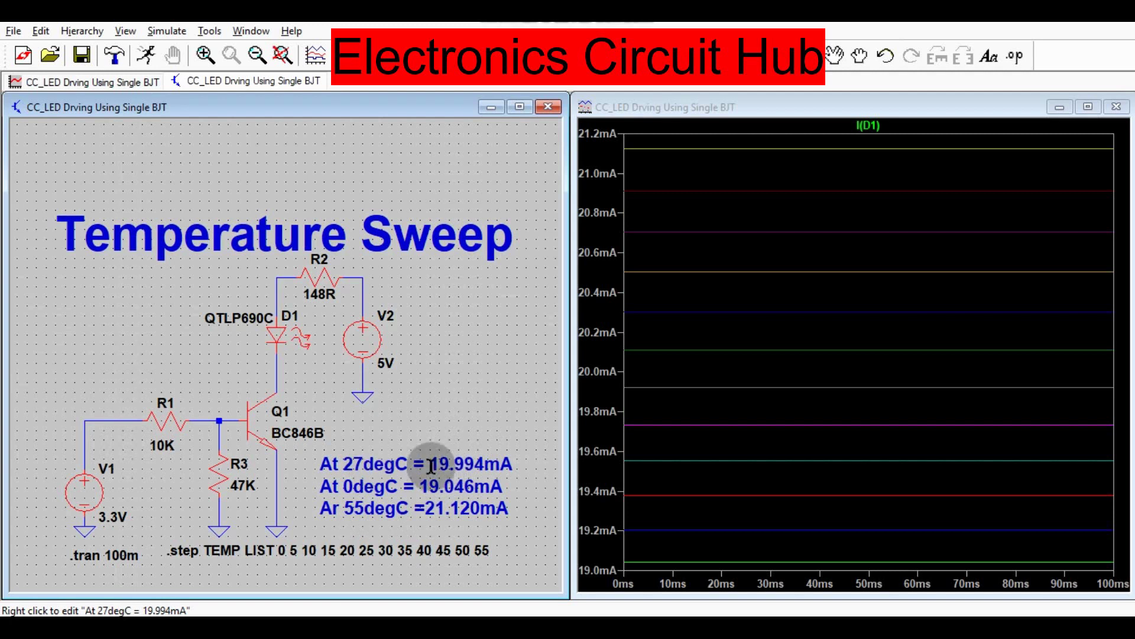
Step: Correct "Ar" to "At" in the 55degC line of the schematic comment
right_click(433, 510)
drag(476, 343, 387, 344)
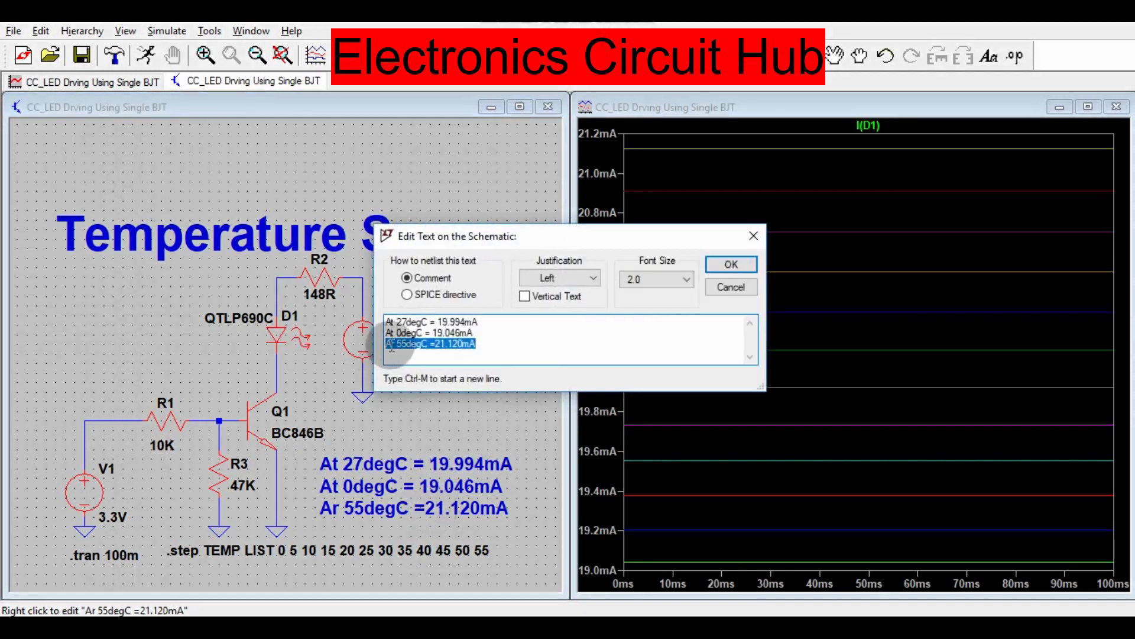
click(387, 344)
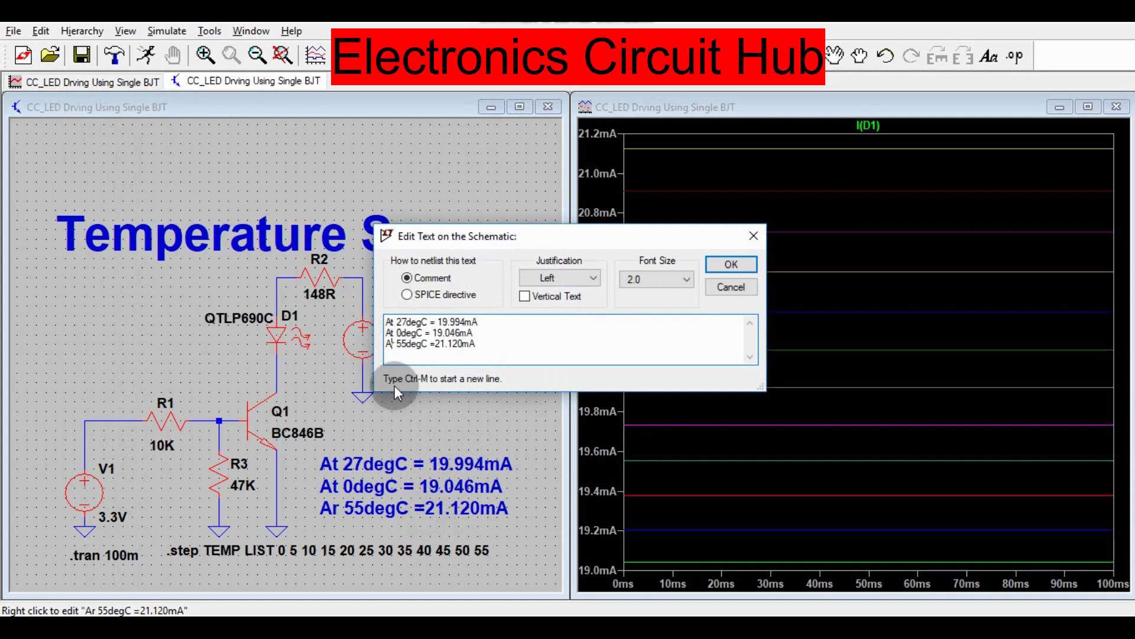
key(Delete)
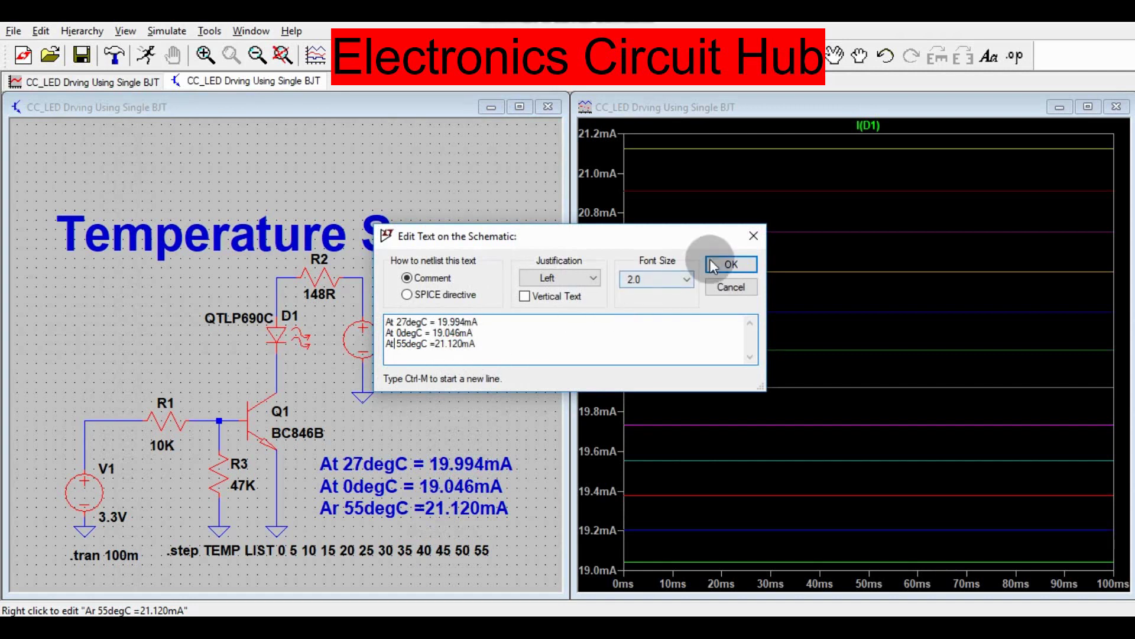
click(728, 263)
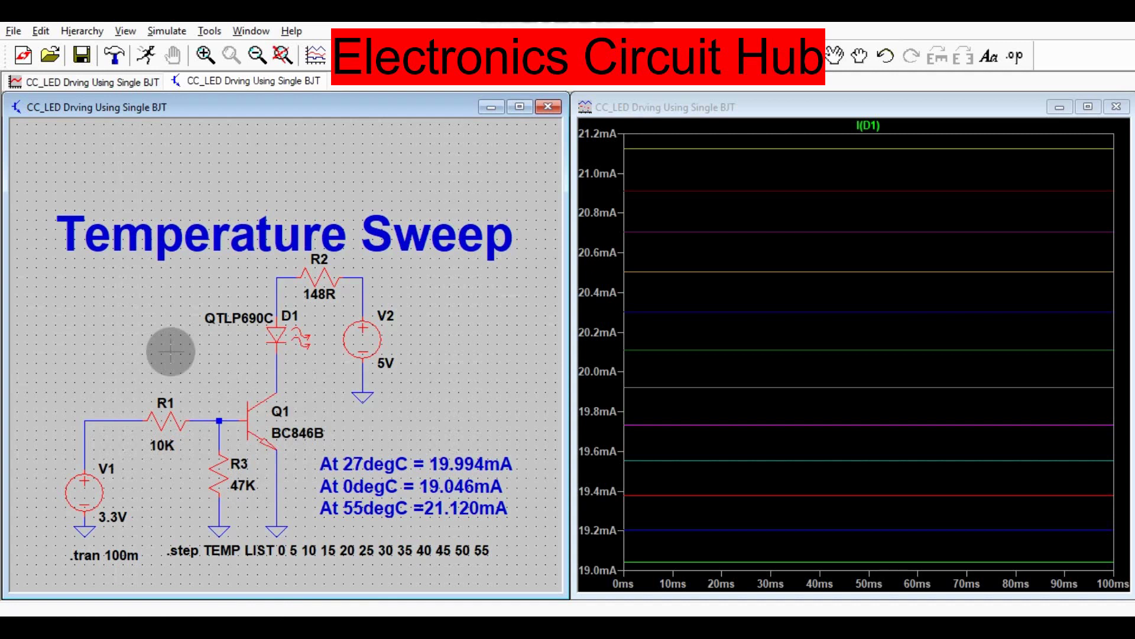
drag(170, 349, 171, 303)
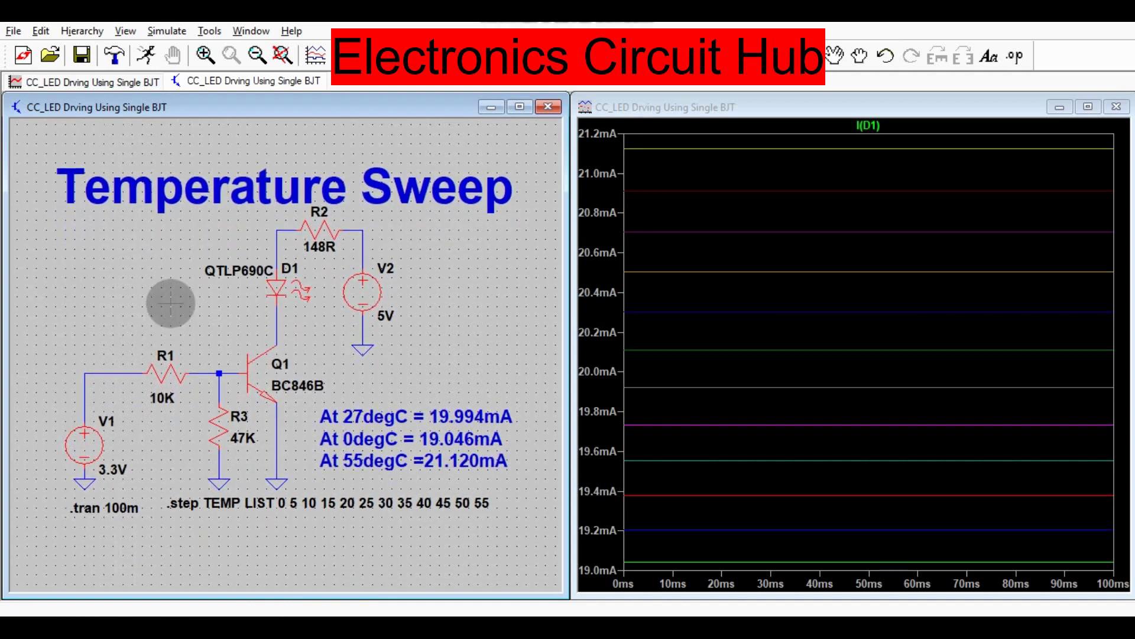